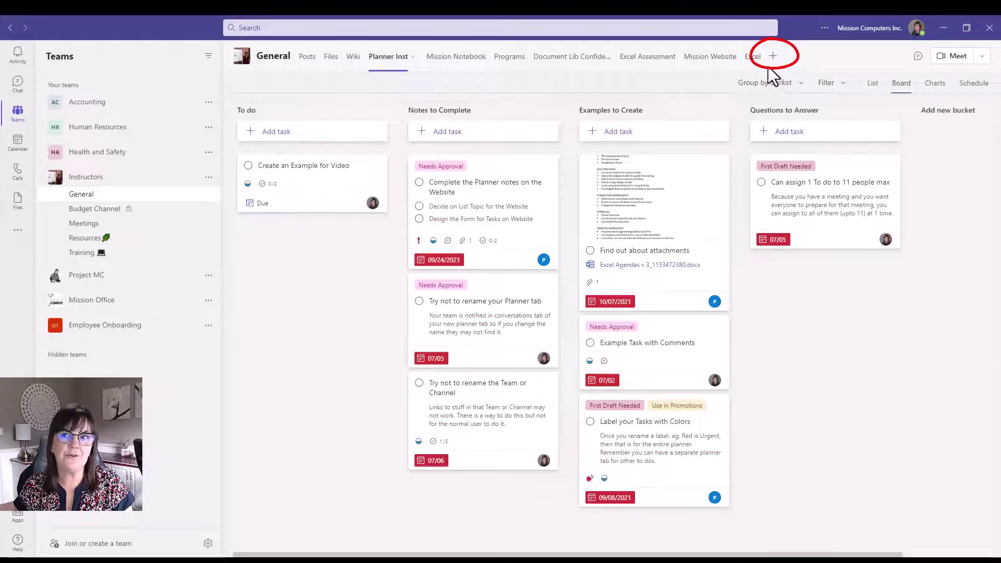
# Step: Add a Tasks by Planner and To Do tab to the General channel with a new plan named "Tasks Inst. Recruitmt"
pyautogui.click(773, 56)
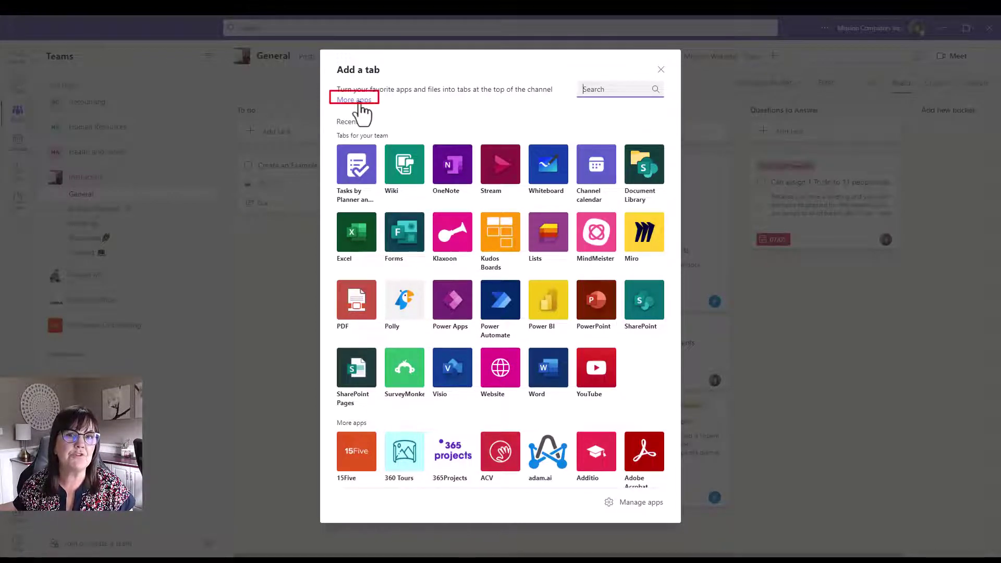
pyautogui.click(356, 177)
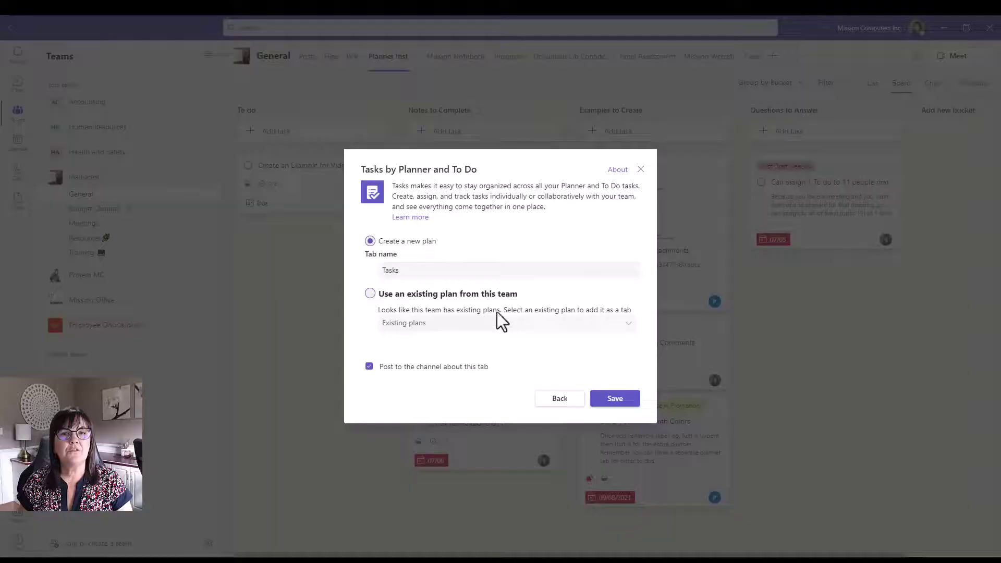
pyautogui.click(519, 264)
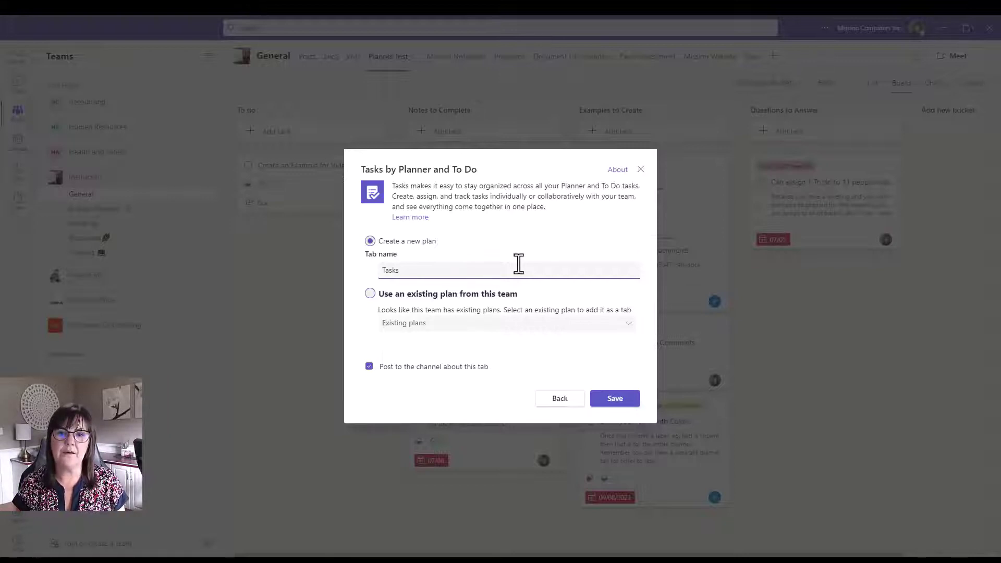
pyautogui.write('Inst. Recruitmt')
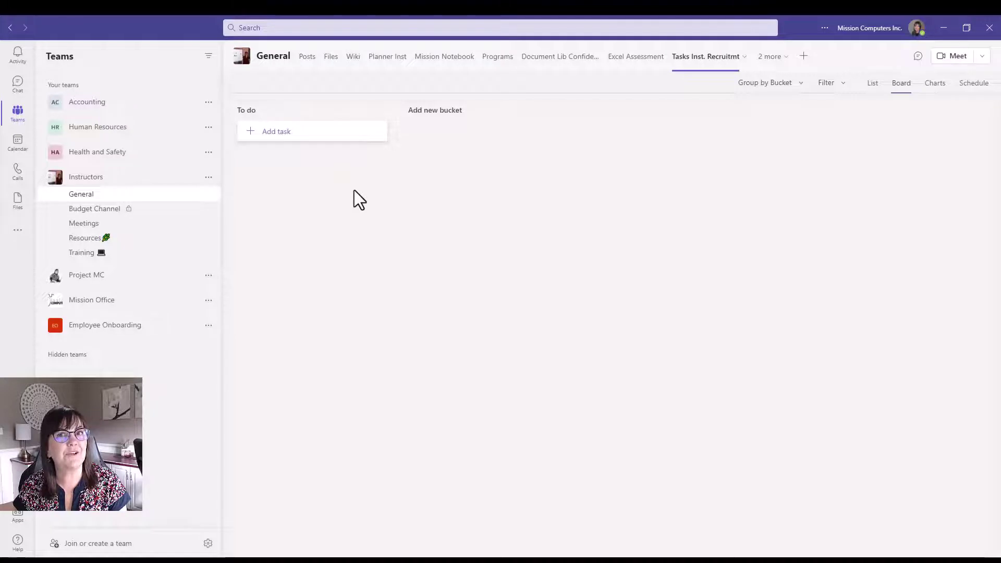
# Step: In the Planner Inst plan, move the task "Create an Example for Video" to the Examples to Create bucket through its details
pyautogui.click(391, 62)
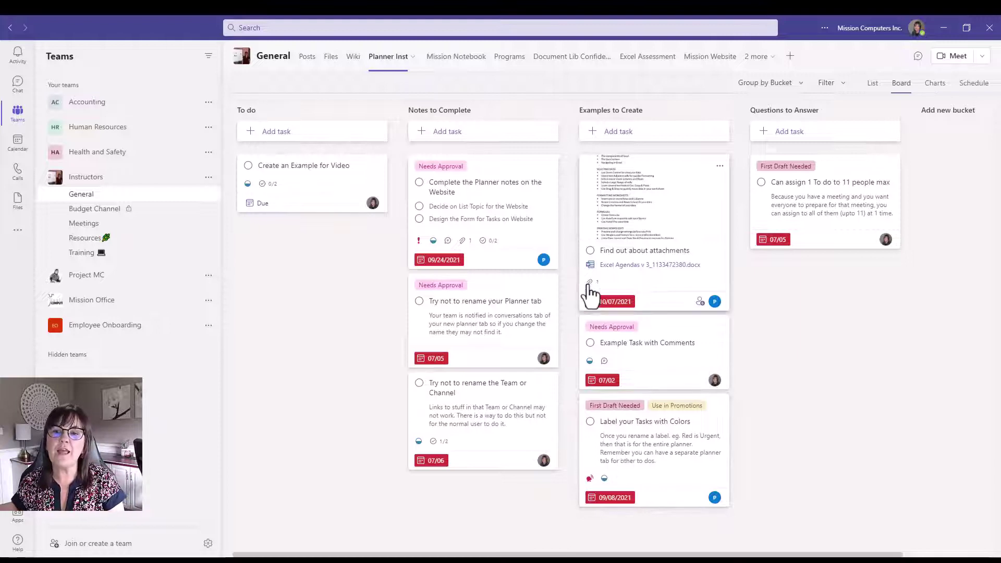
pyautogui.click(311, 183)
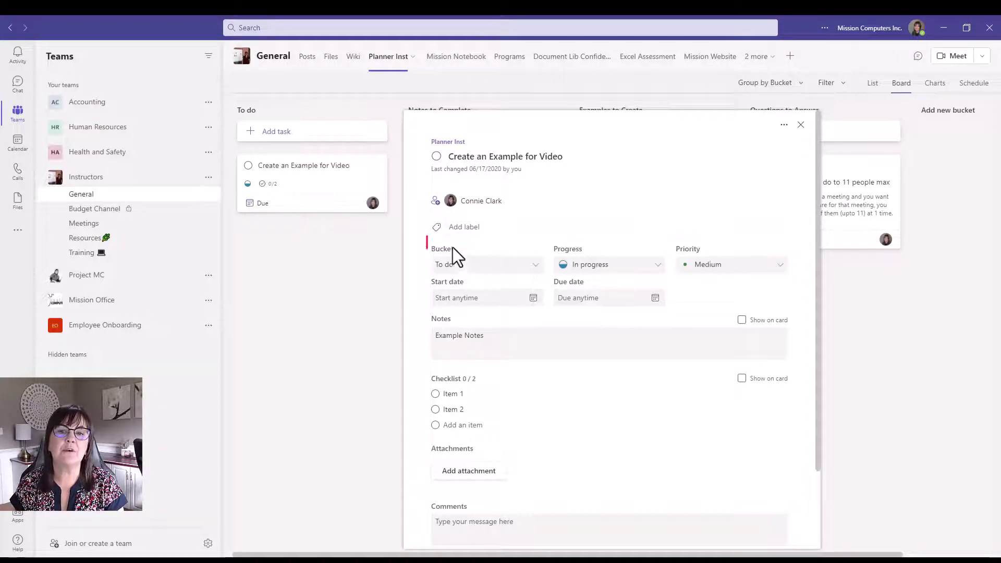
pyautogui.click(533, 265)
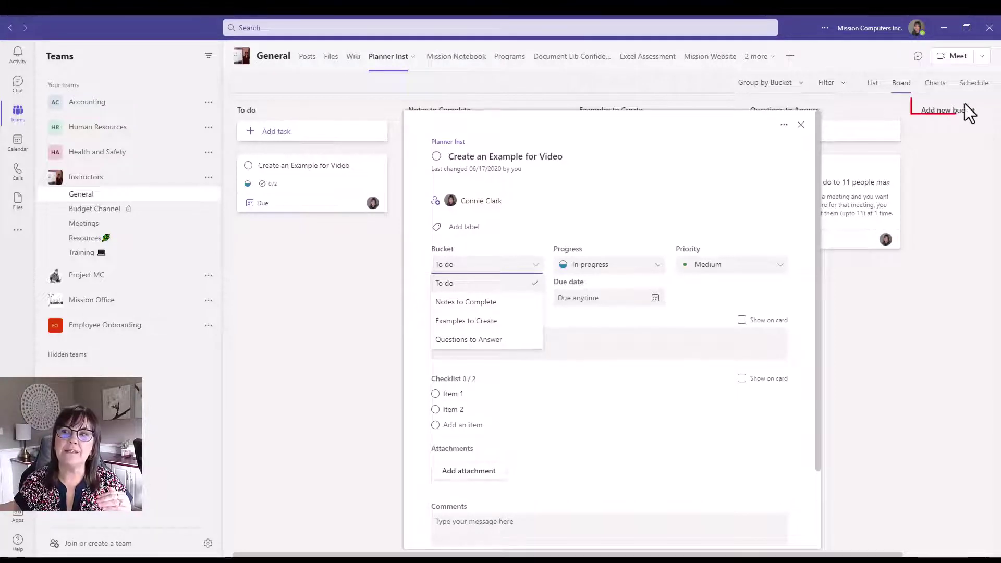
pyautogui.click(514, 322)
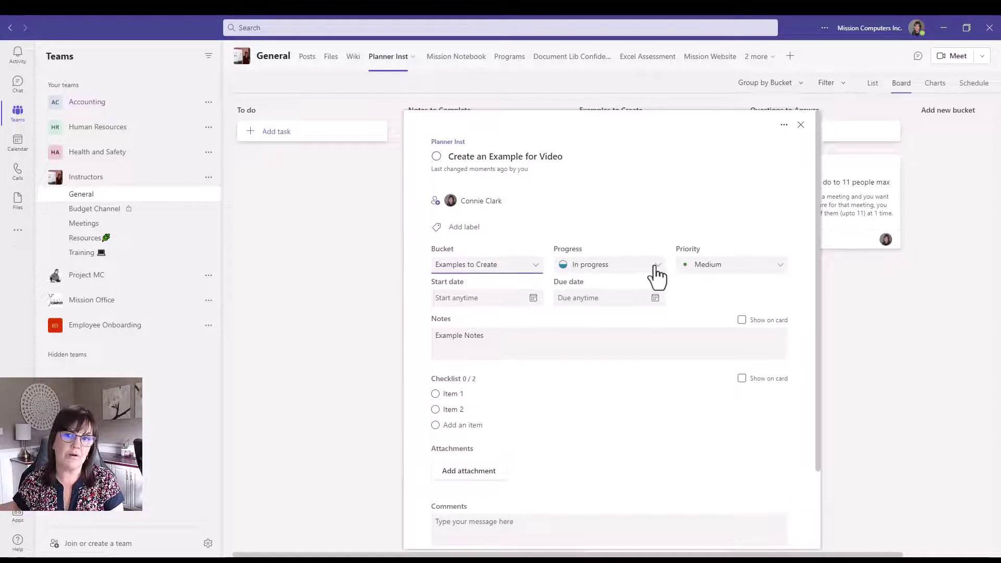
# Step: Set the example video task's priority to Important and its start and due dates to 07/14/2022, then close its details
pyautogui.click(752, 270)
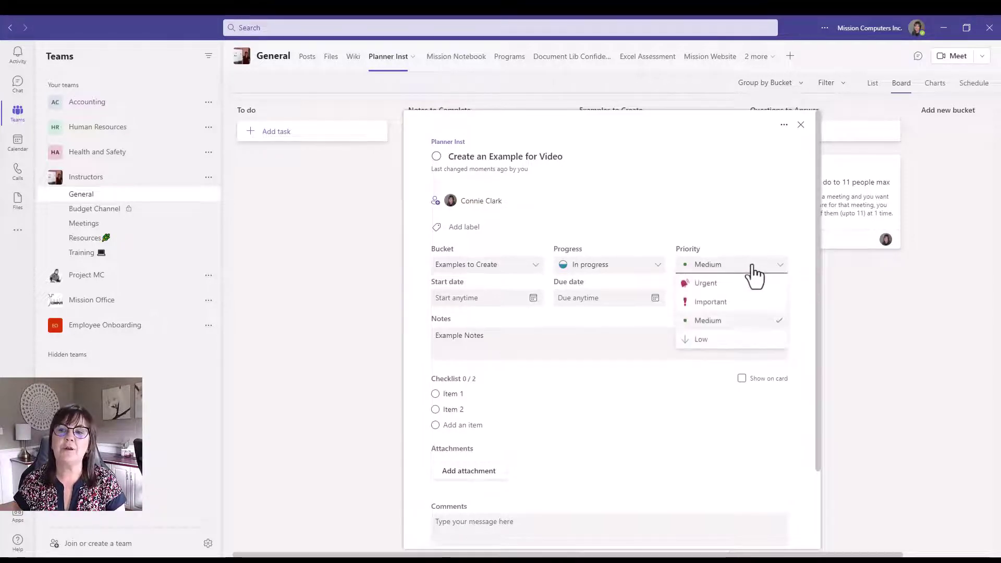
pyautogui.click(714, 304)
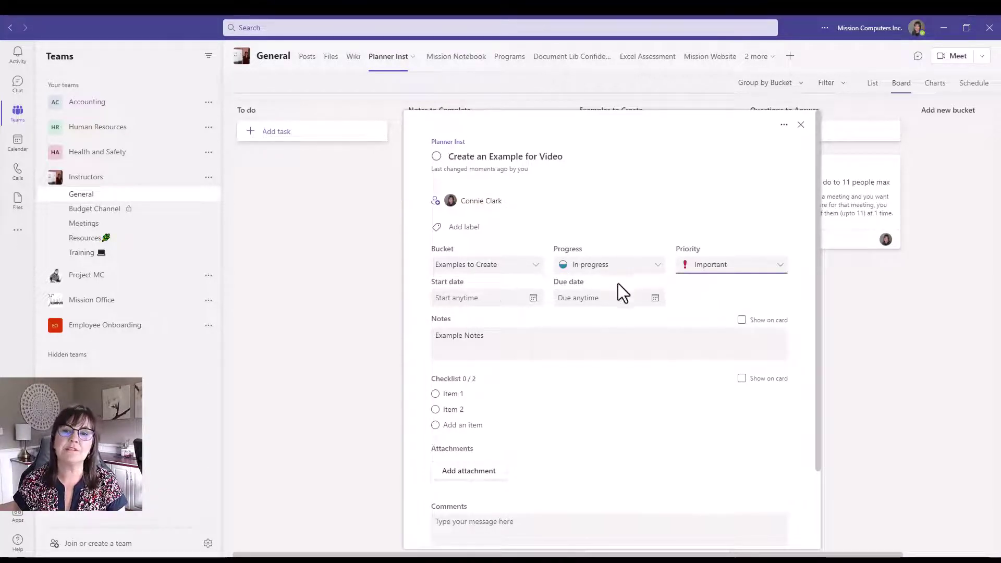
pyautogui.click(482, 297)
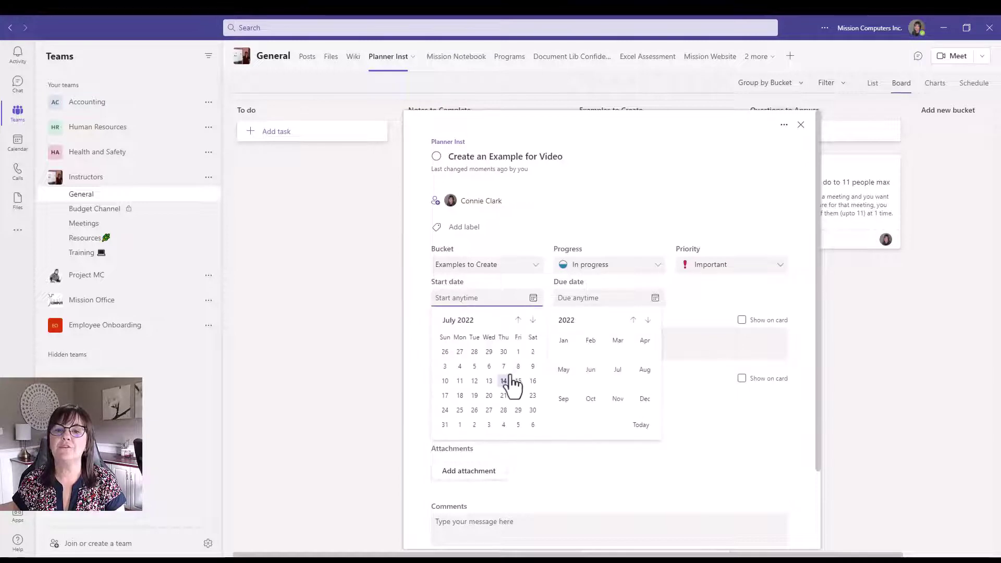
pyautogui.click(585, 298)
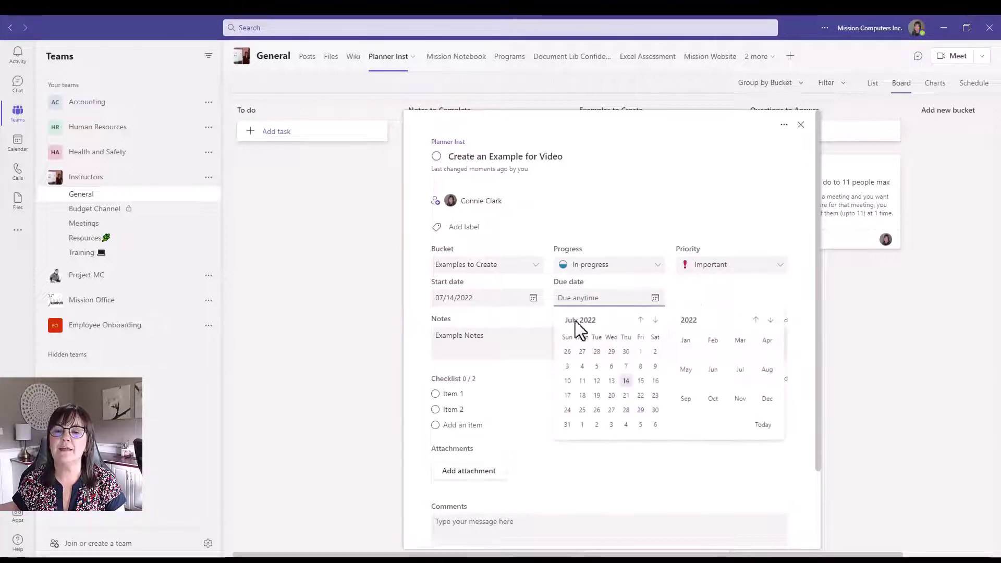
pyautogui.click(628, 389)
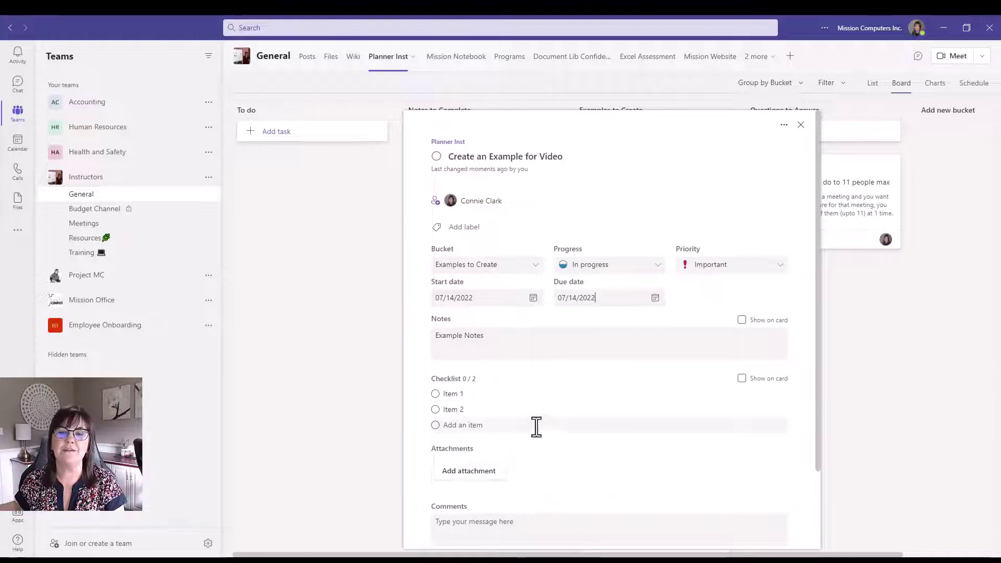
pyautogui.click(800, 125)
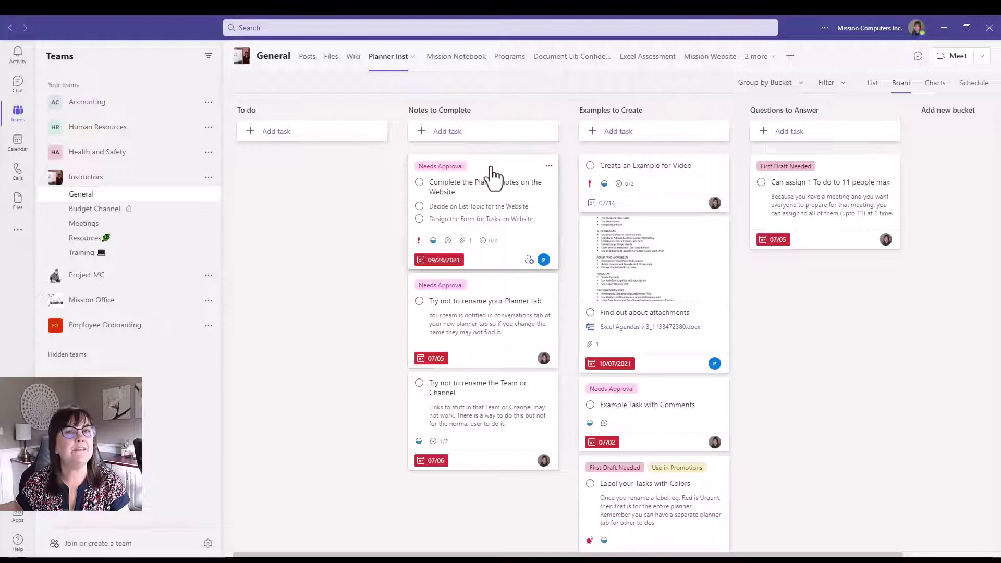
# Step: Review the details, attachment and comments of the task "Complete the Planner notes on the Website"
pyautogui.click(539, 210)
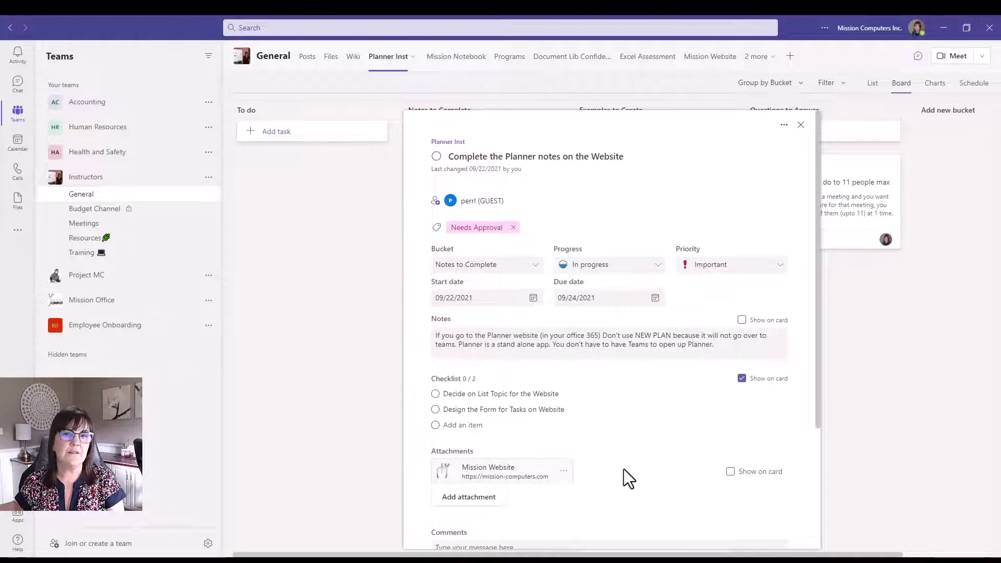
pyautogui.scroll(-3, 654, 436)
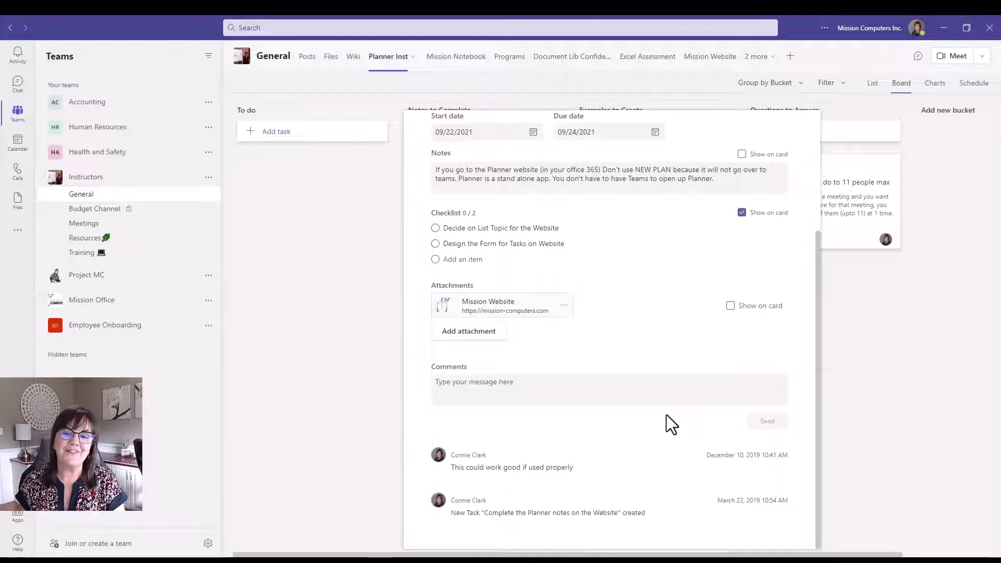
pyautogui.scroll(10, 666, 415)
pyautogui.click(799, 129)
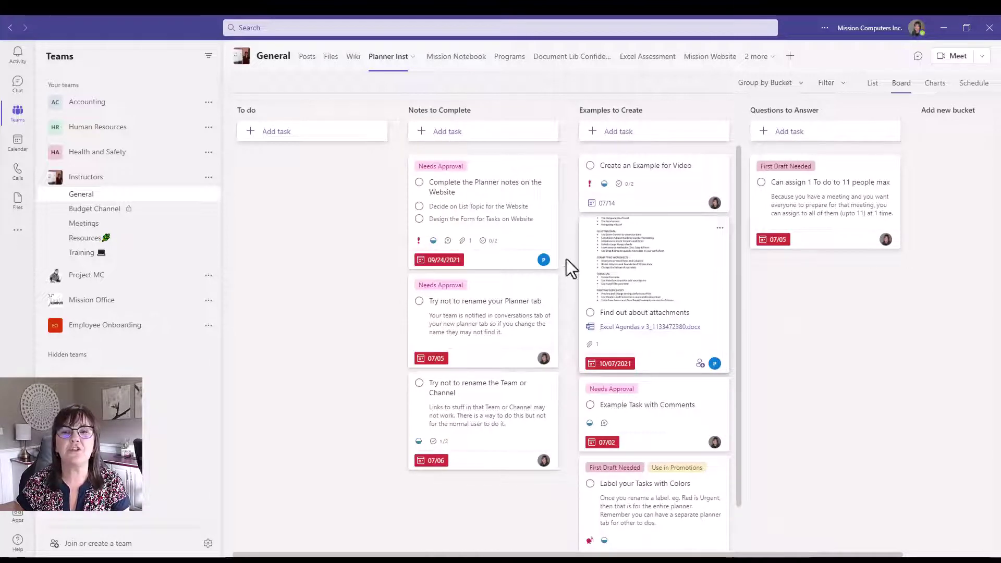
# Step: Show the notes instead of the attachment on the "Find out about attachments" card
pyautogui.click(699, 273)
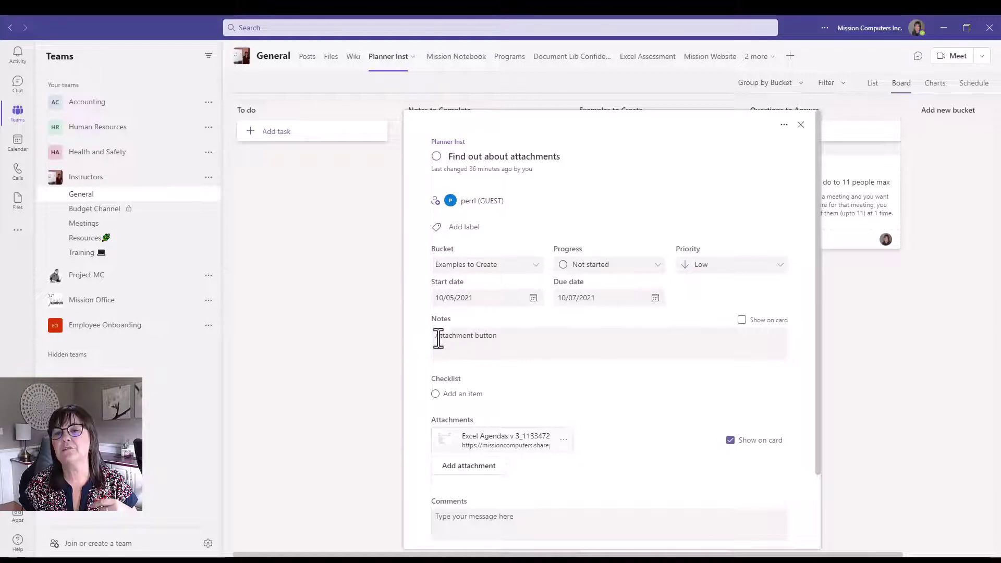
pyautogui.click(741, 320)
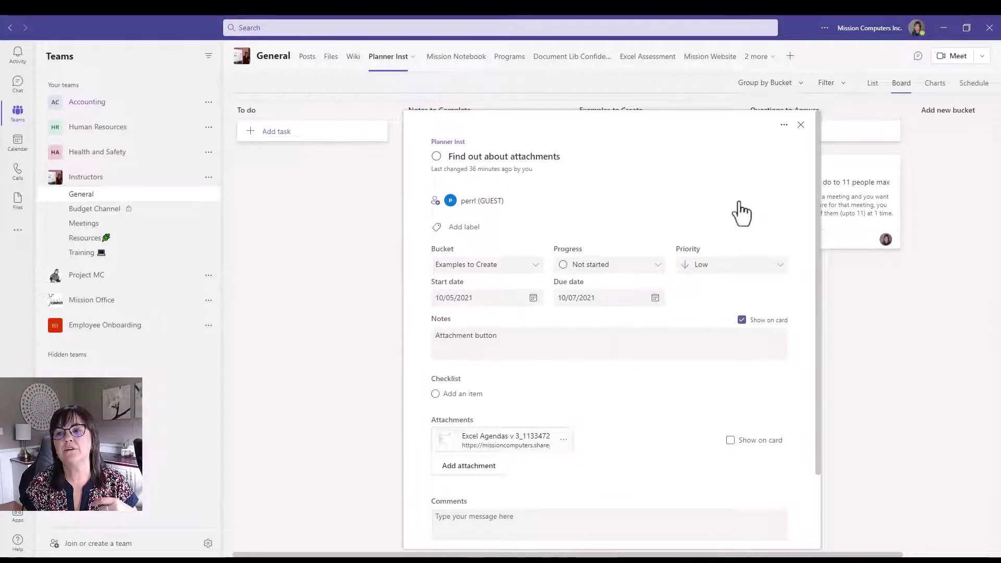
pyautogui.click(801, 126)
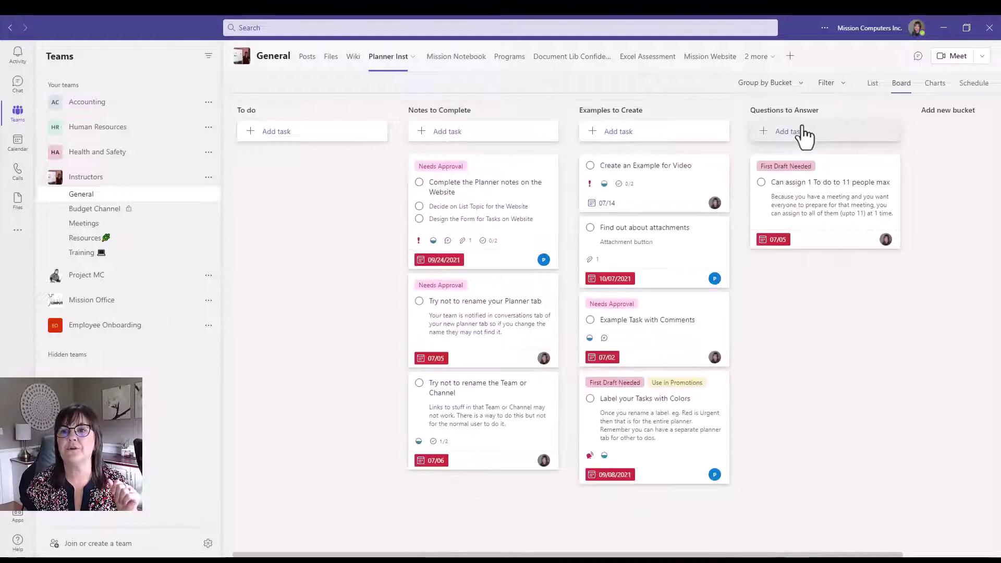
# Step: Switch the "Find out about attachments" card back to showing its attachment
pyautogui.click(673, 252)
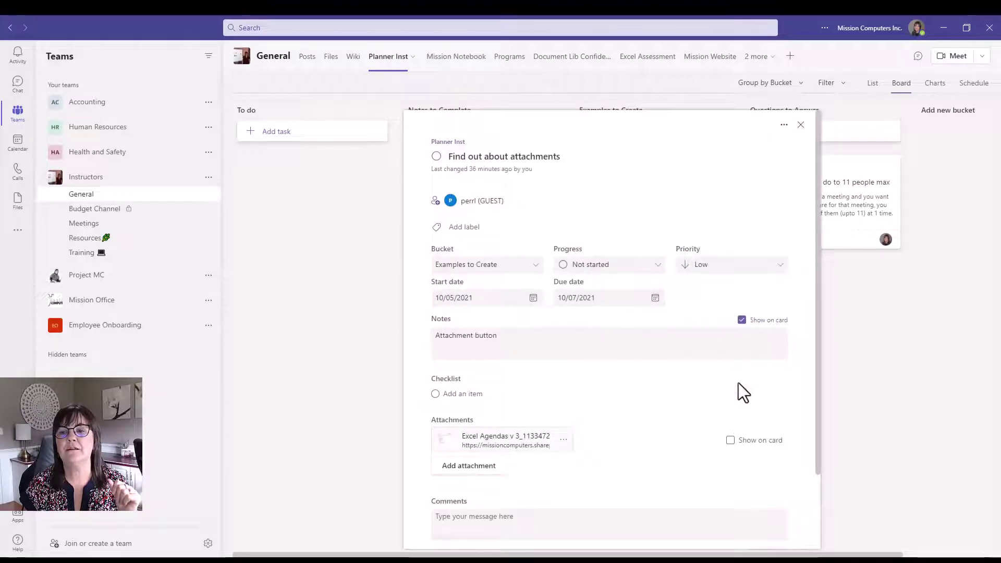
pyautogui.click(730, 440)
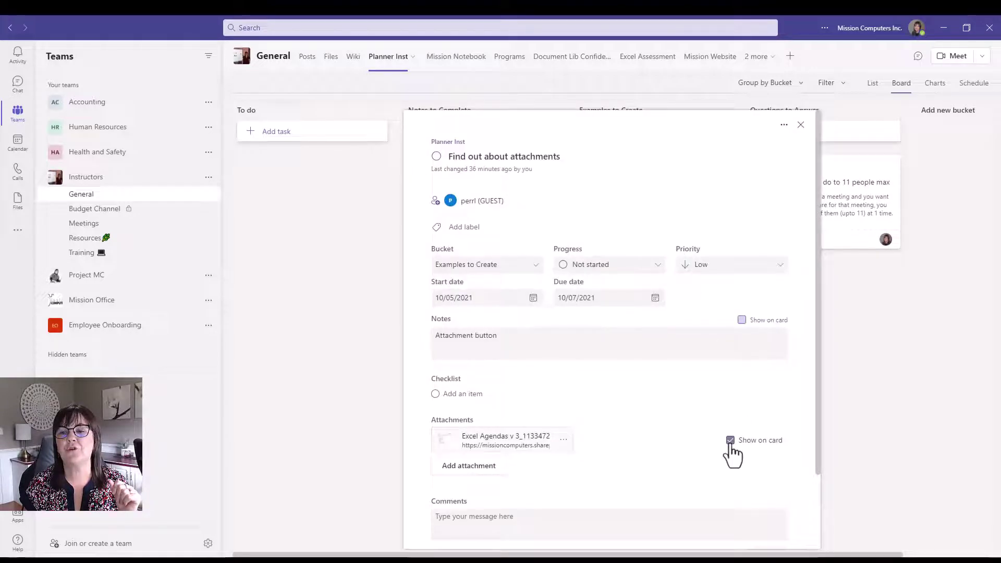
pyautogui.click(801, 125)
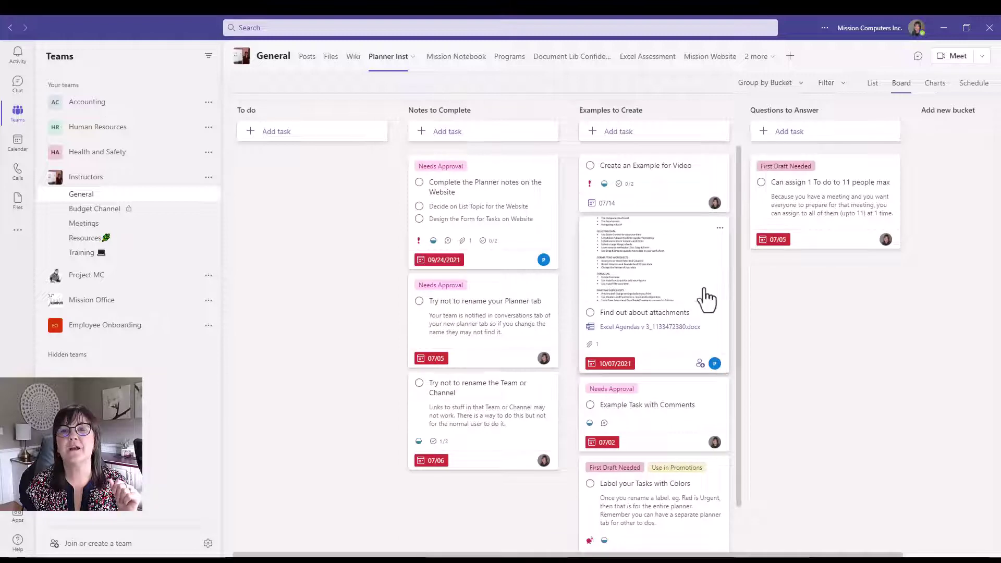
# Step: Examine the attachment and comment sections of the "Find out about attachments" task
pyautogui.click(664, 284)
pyautogui.scroll(-1, 579, 401)
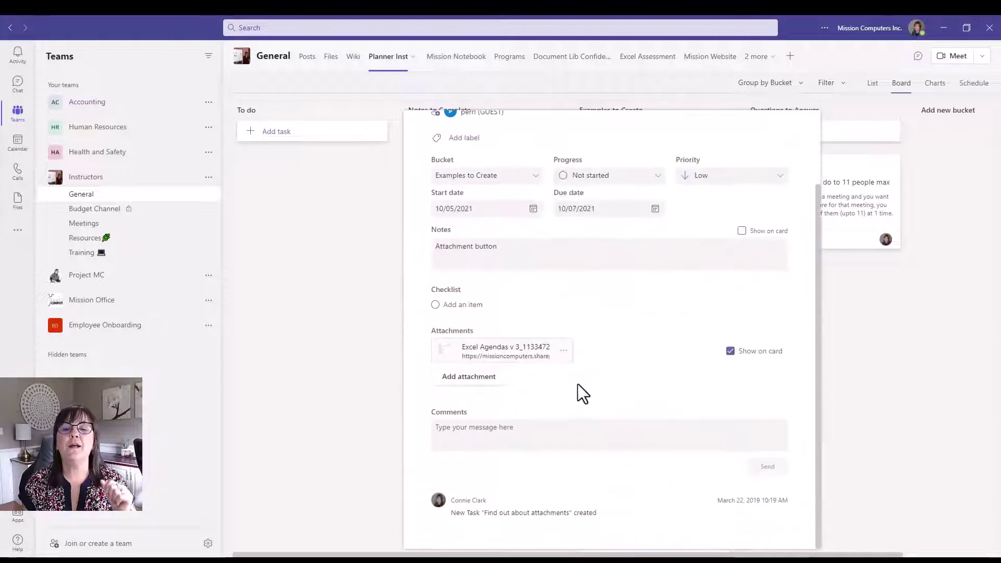
pyautogui.scroll(2, 637, 329)
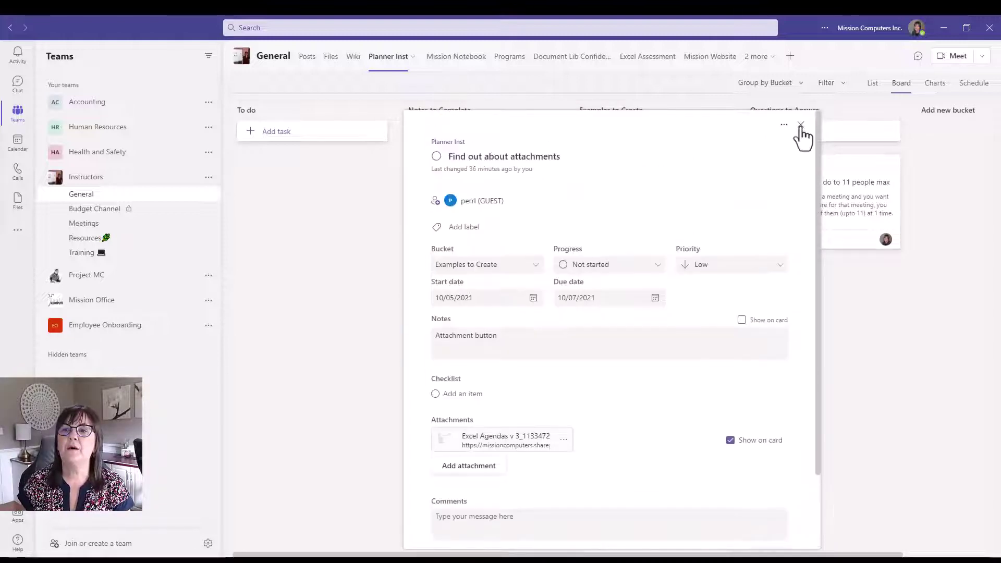
pyautogui.click(800, 128)
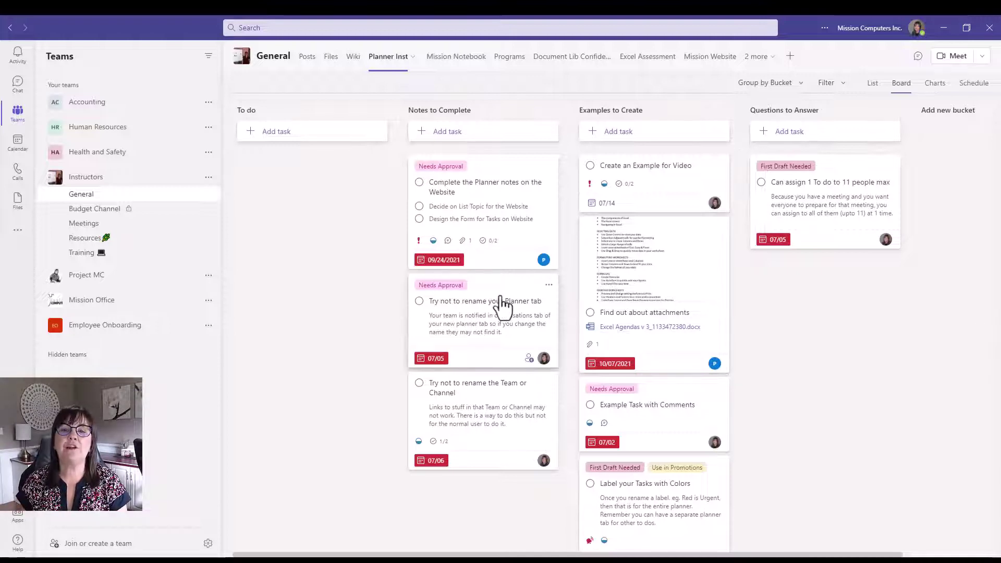
# Step: Move the card "Try not to rename your Planner tab" from Notes to Complete to the Questions to Answer bucket
pyautogui.moveTo(502, 305); pyautogui.dragTo(842, 295)
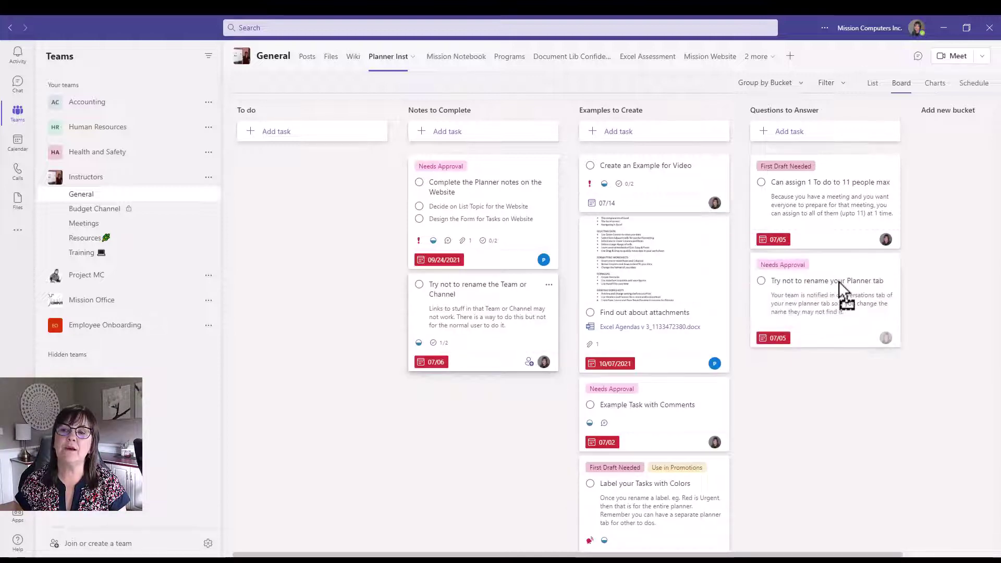
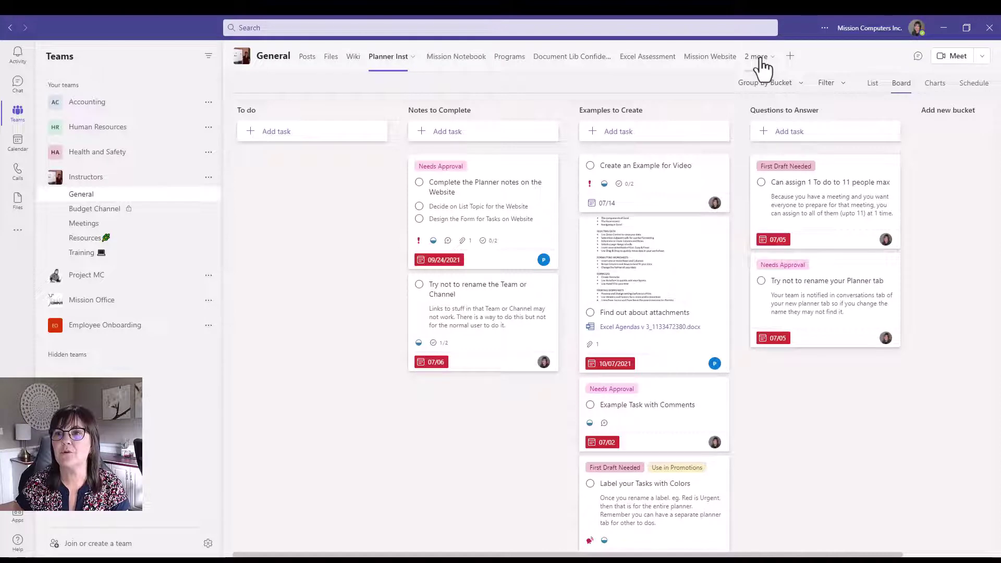
# Step: In the Tasks Inst. Recruitmt plan, start a task named "Call HR Company to help me" in the To do bucket
pyautogui.click(760, 59)
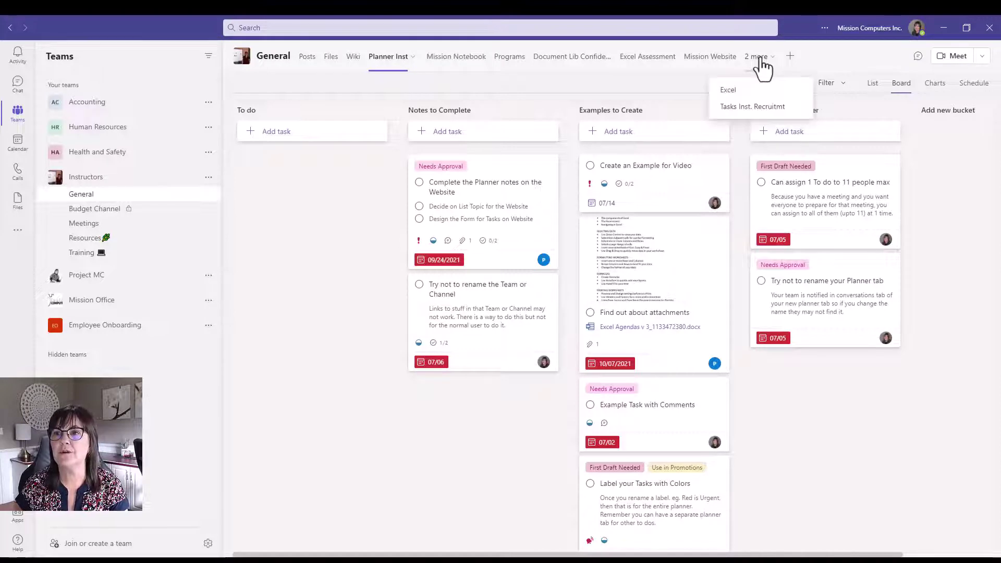
pyautogui.click(763, 108)
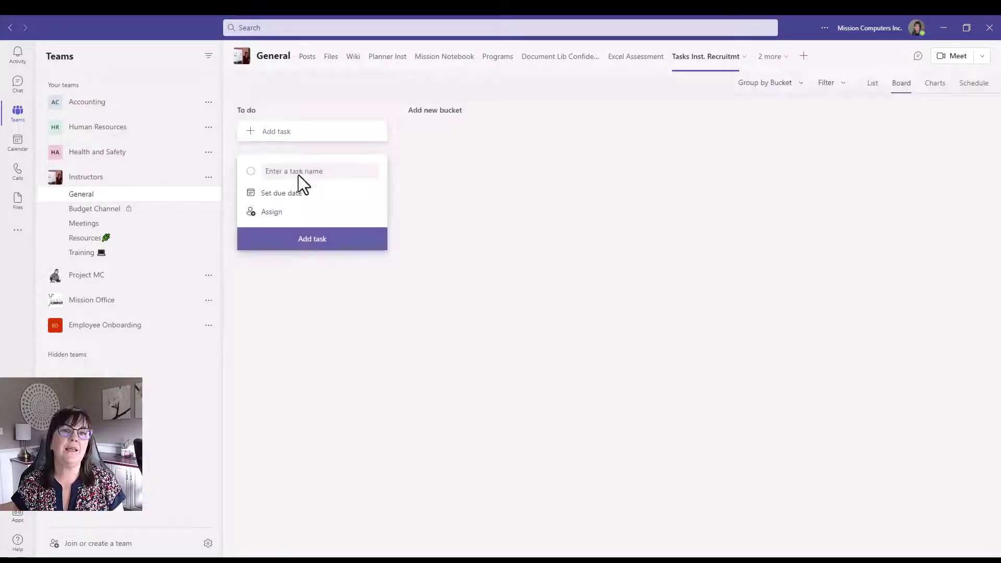
pyautogui.click(271, 172)
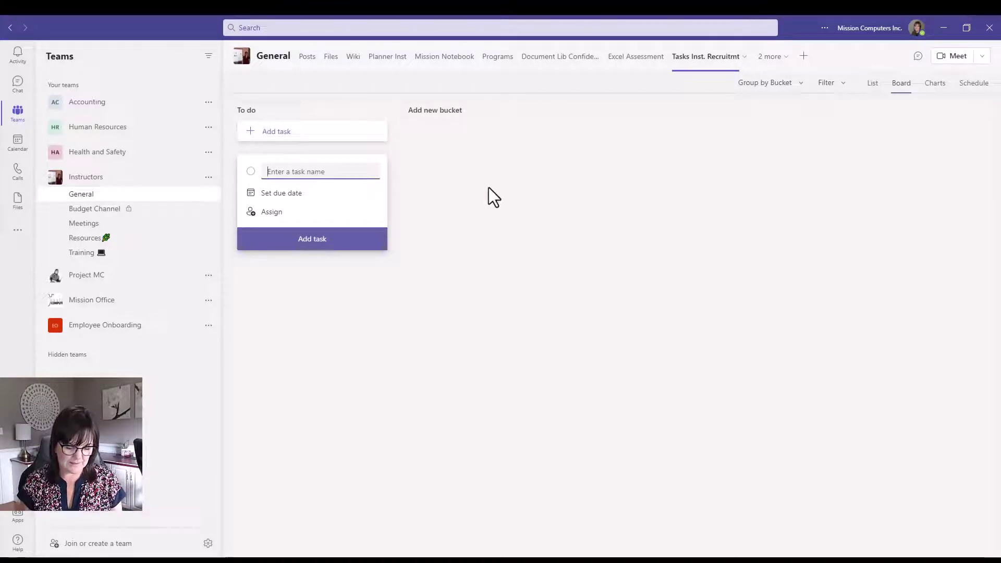
pyautogui.write('Call HR Company to help me')
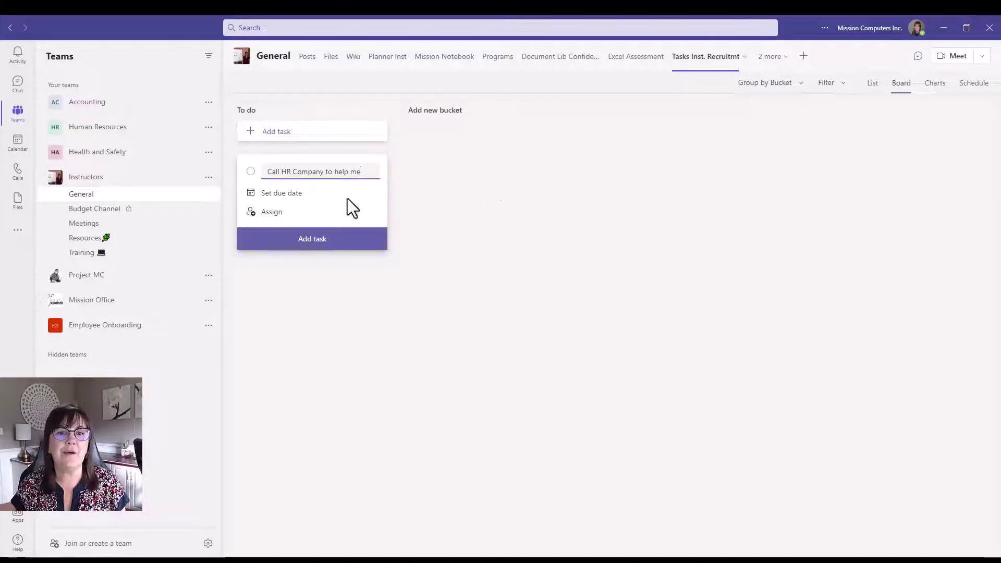
# Step: Add the "Call HR Company to help me" task with a due date of July 15, 2022 and yourself as the assignee
pyautogui.click(279, 194)
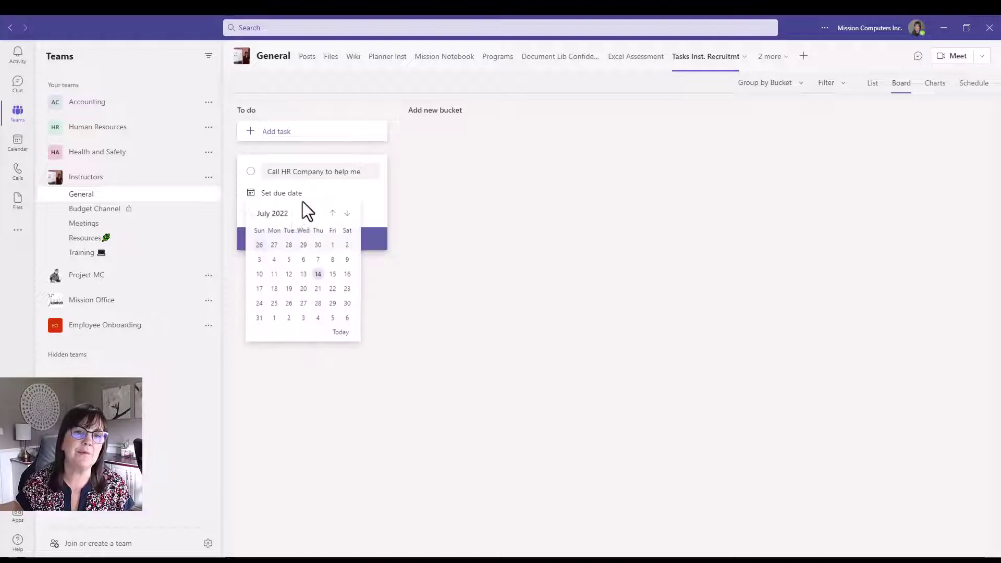
pyautogui.click(333, 275)
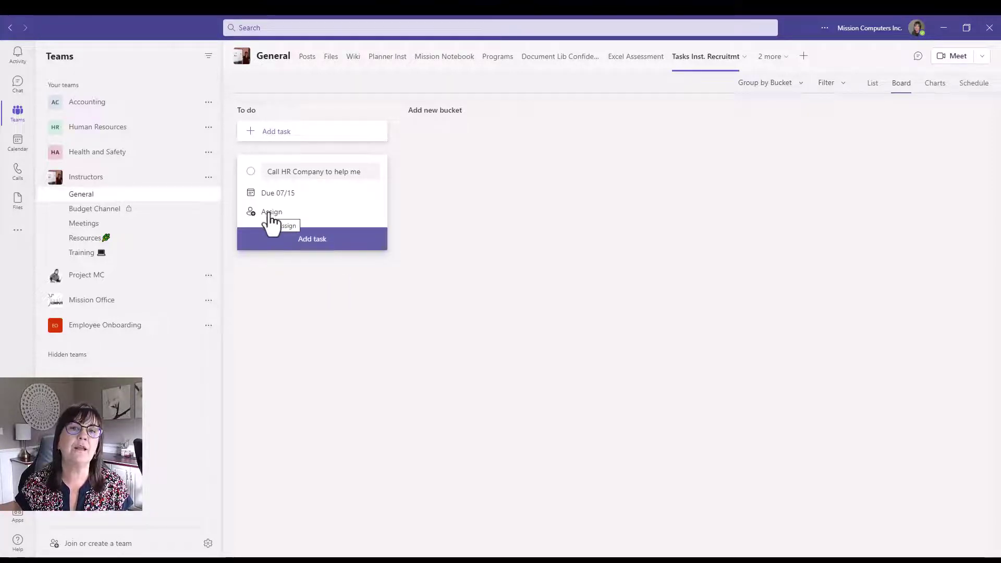
pyautogui.click(270, 213)
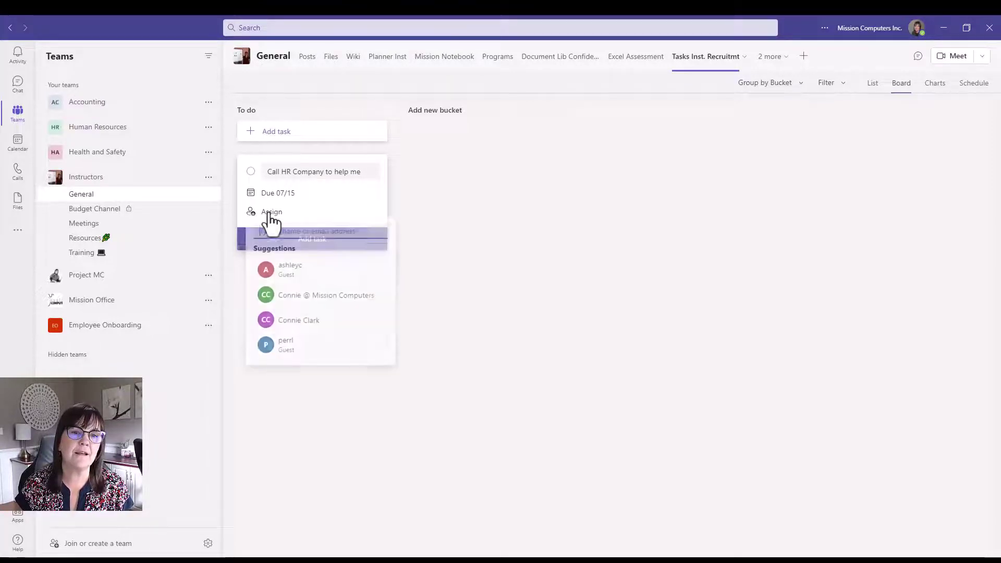
pyautogui.click(309, 325)
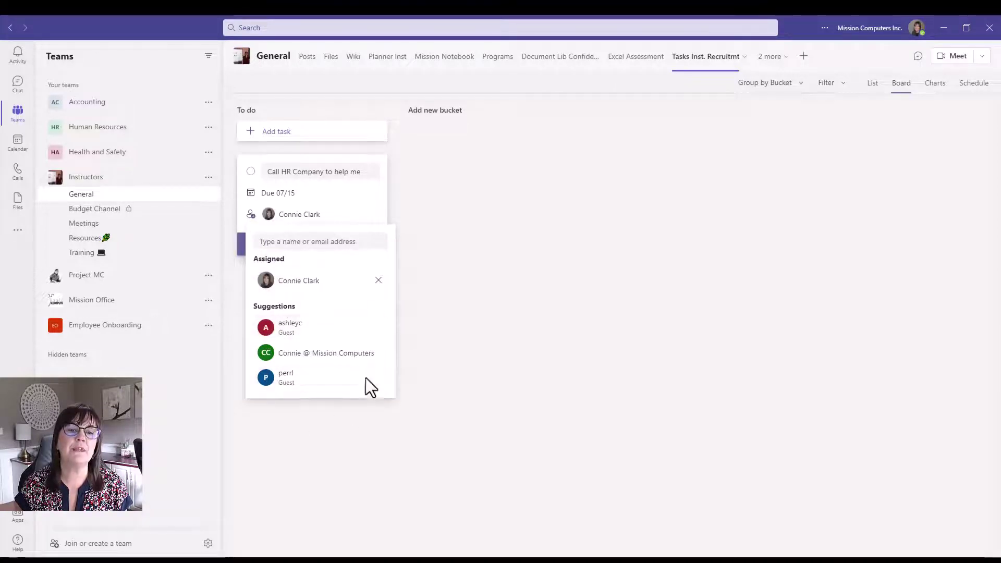
pyautogui.click(433, 258)
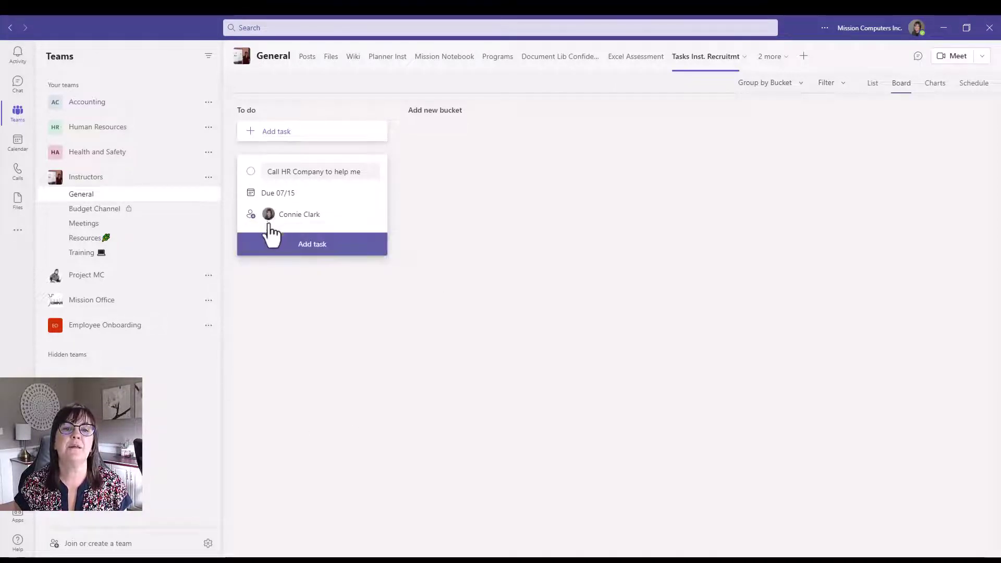
pyautogui.click(299, 244)
pyautogui.click(476, 224)
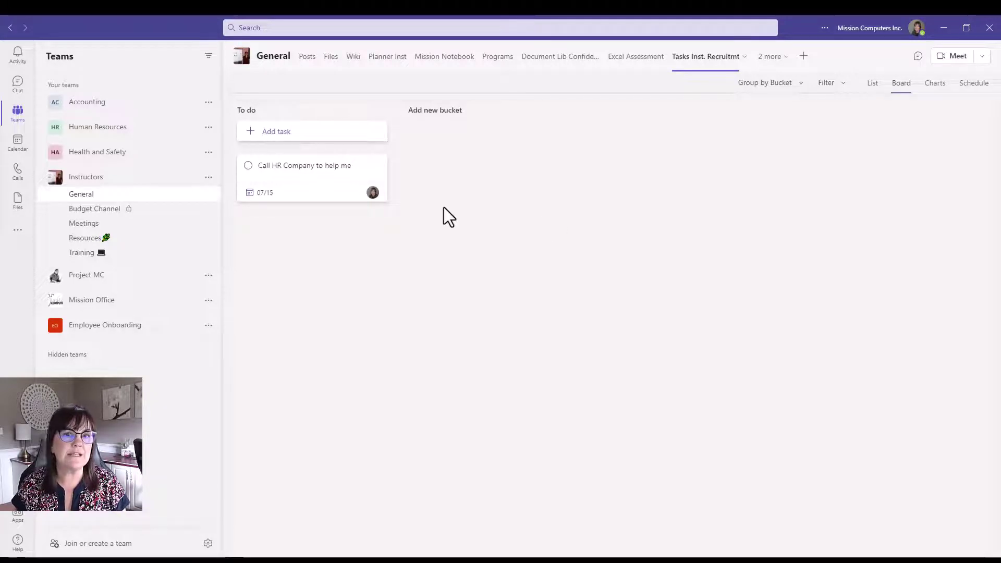
# Step: Examine the details of the "Call HR Company to help me" task, close them and switch to the Planner Inst plan
pyautogui.click(341, 188)
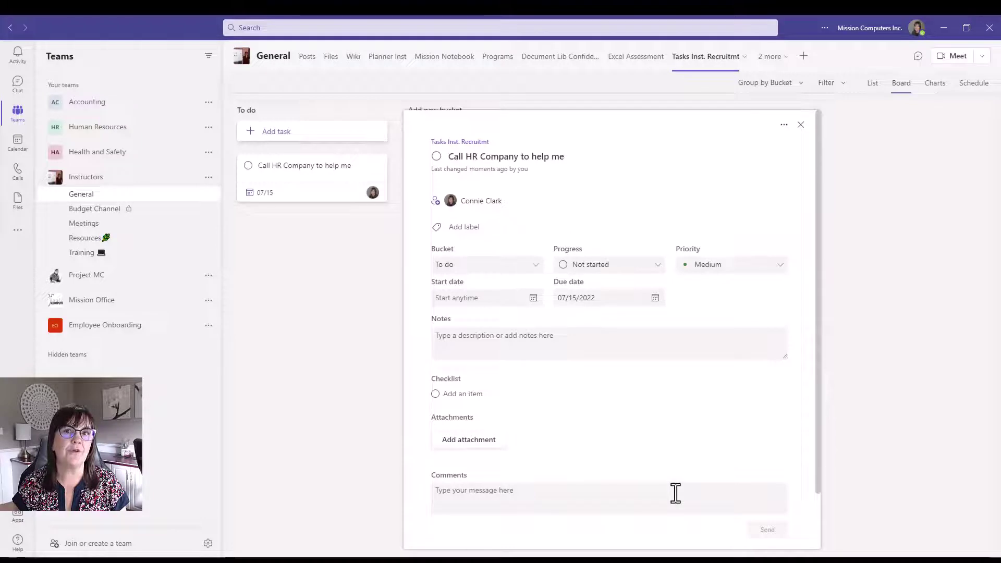
pyautogui.click(801, 125)
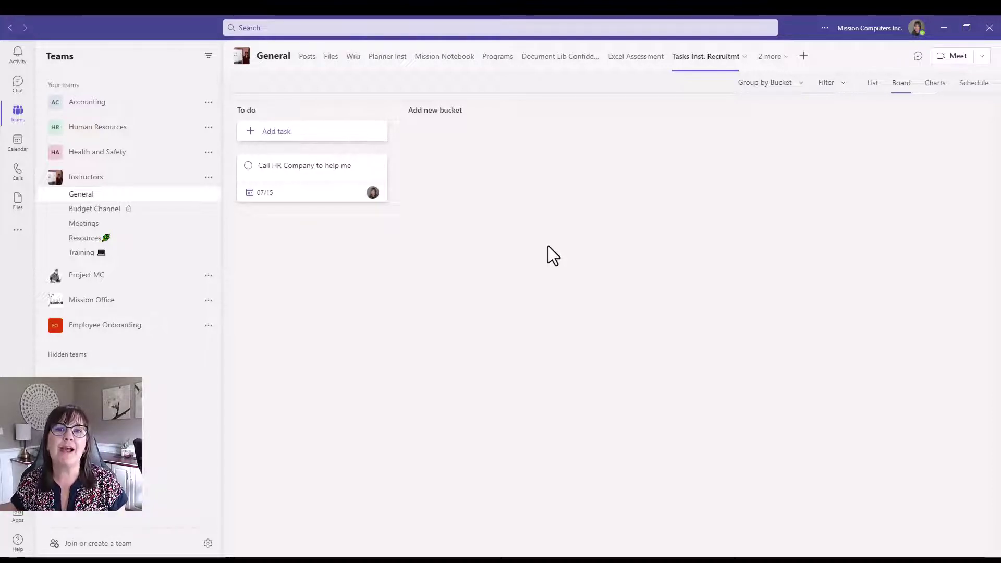
pyautogui.click(397, 61)
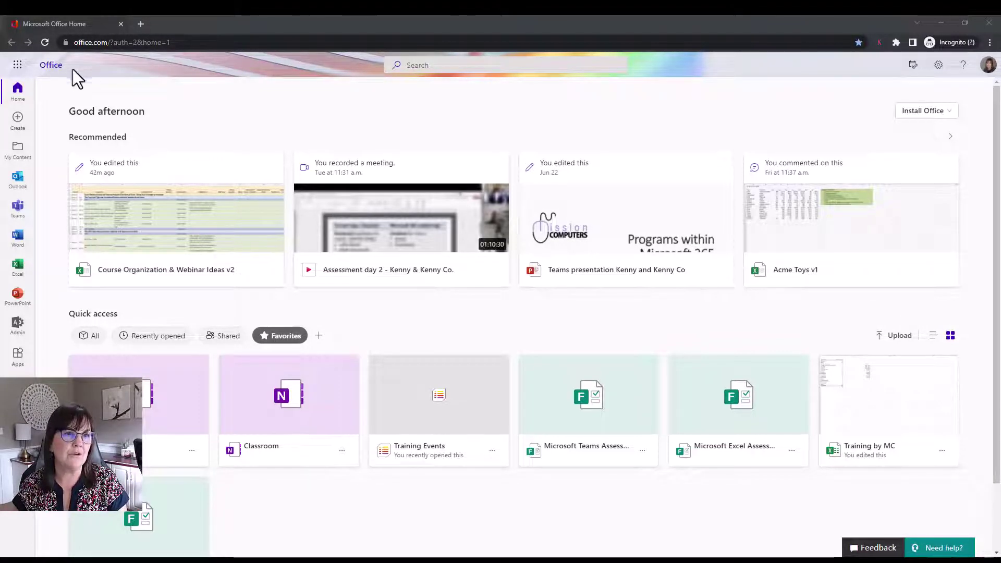
# Step: Open the Planner web app from the full list of Microsoft 365 apps on the Office home page
pyautogui.click(20, 71)
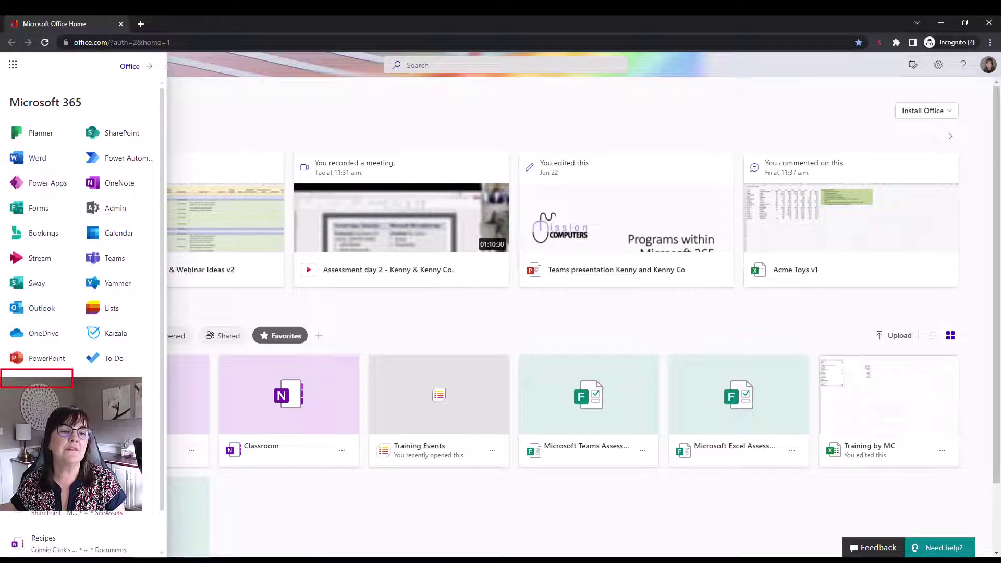
pyautogui.click(31, 379)
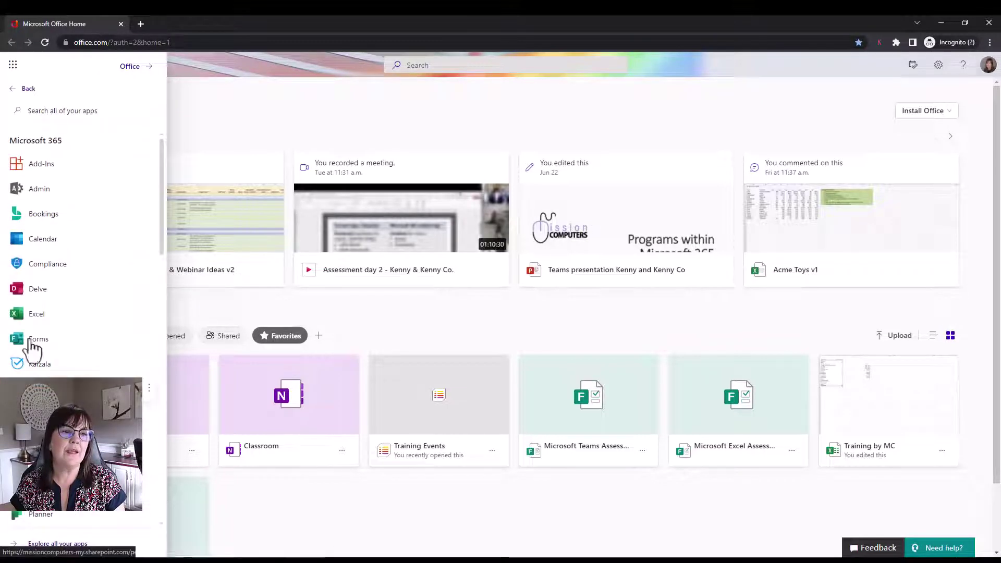
pyautogui.scroll(-6, 89, 271)
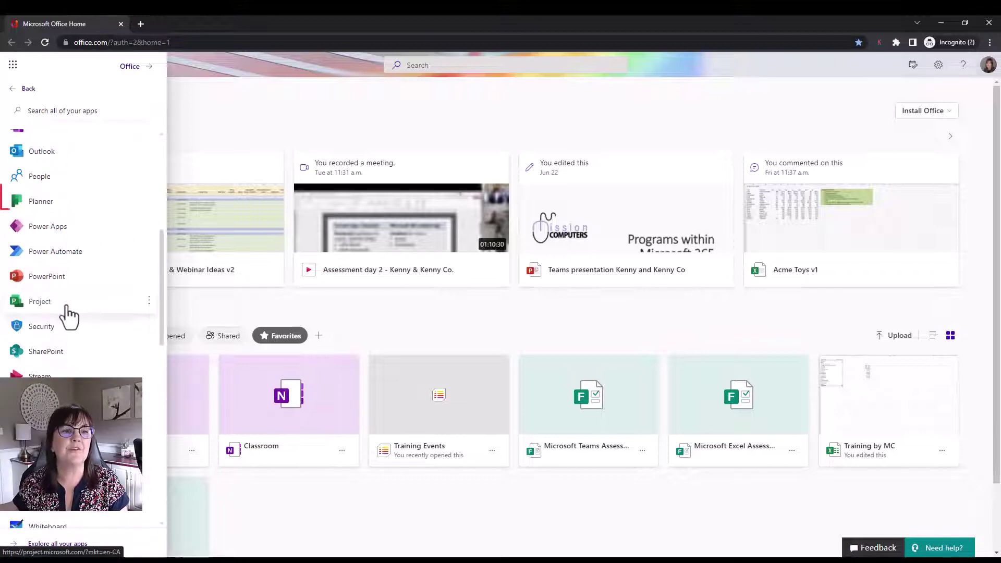
pyautogui.click(25, 208)
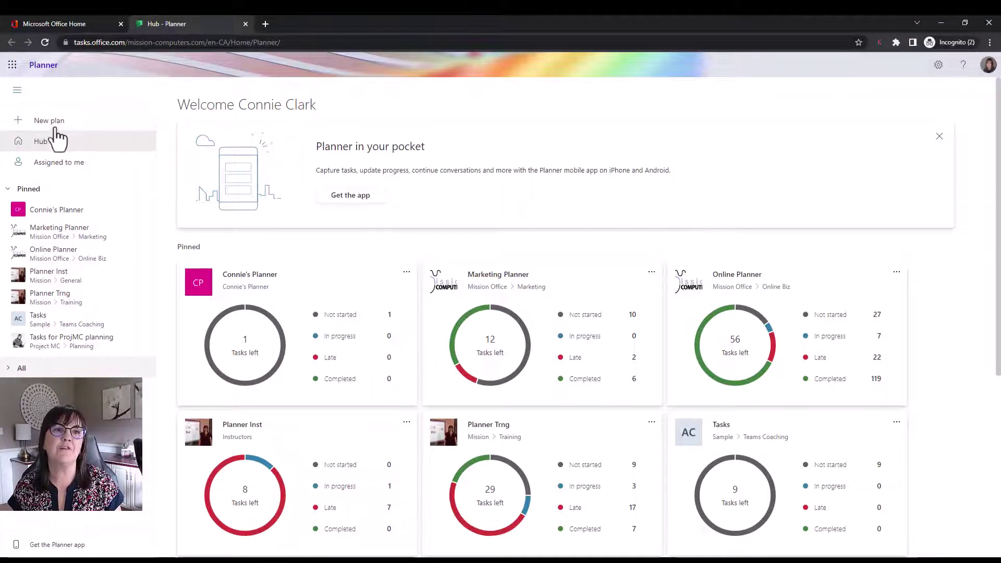
# Step: View the boards of the pinned personal planner, Marketing Planner, Online Planner and Planner Inst plans one after another
pyautogui.click(46, 213)
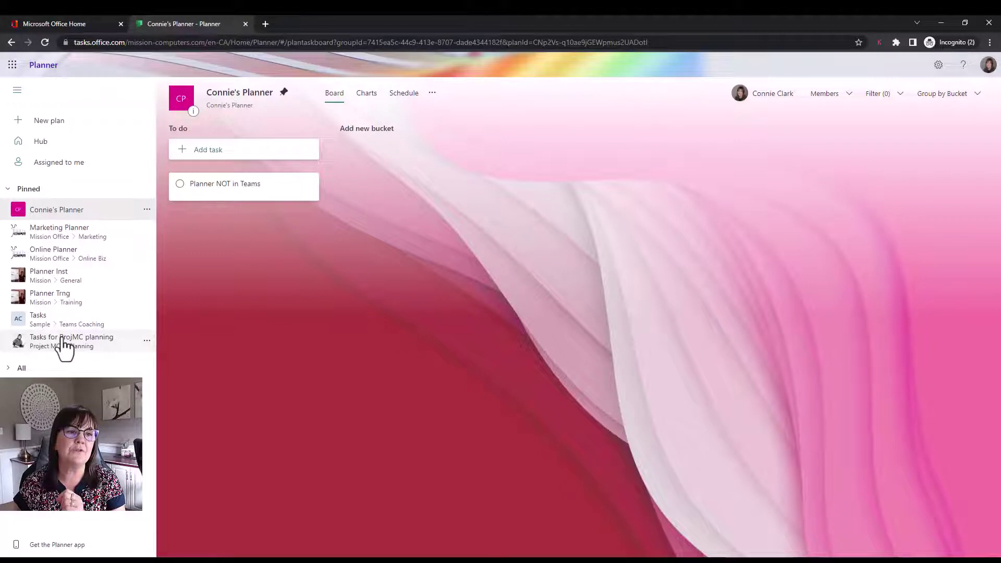
pyautogui.click(74, 235)
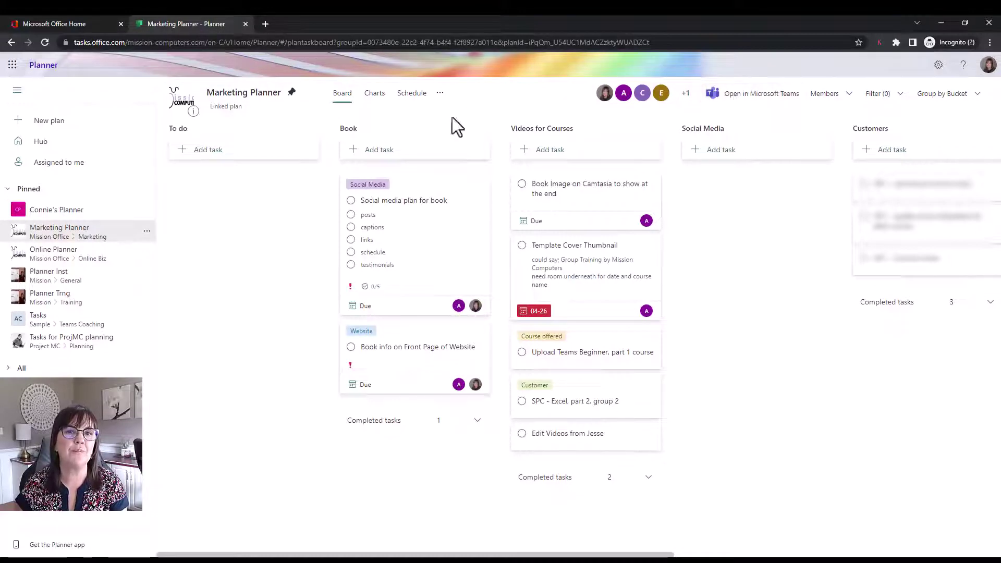
pyautogui.click(68, 256)
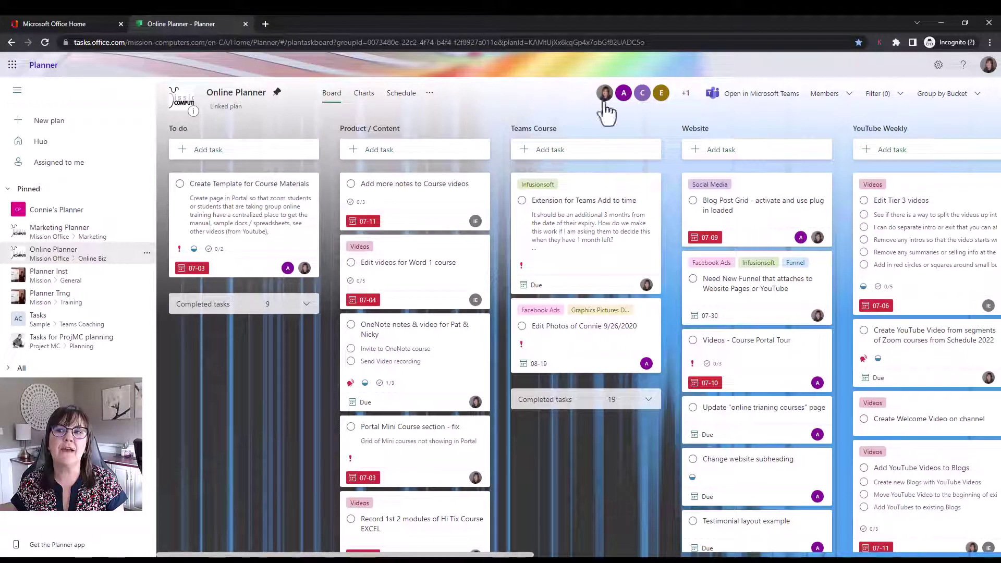
pyautogui.click(89, 276)
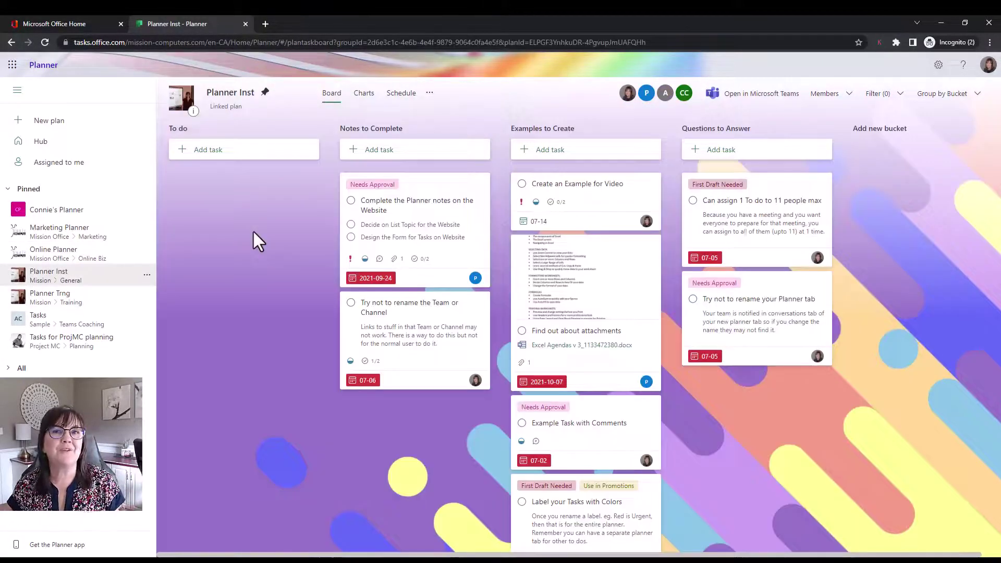
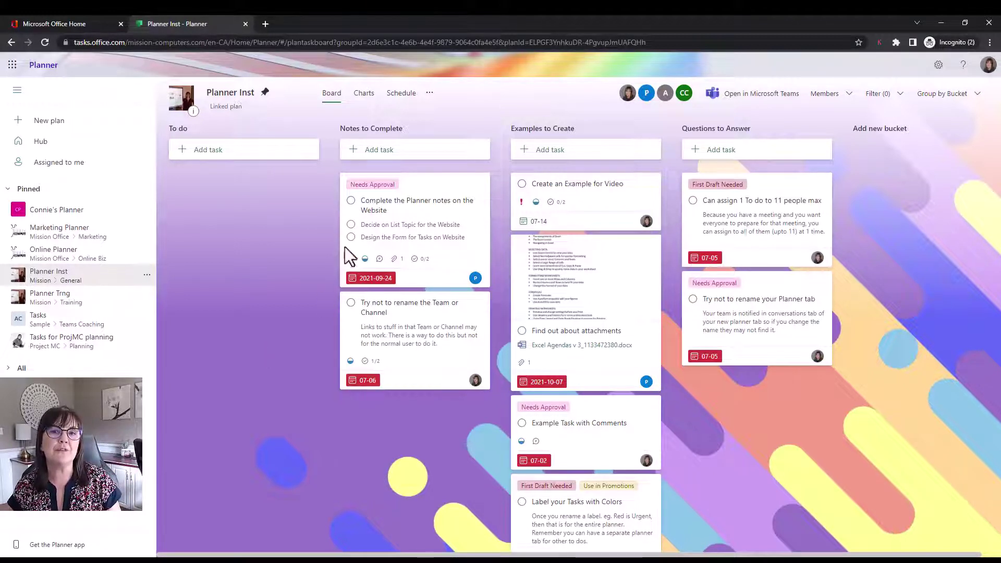
# Step: Examine the general plan settings of Planner Inst and its plan options, leaving the settings unchanged
pyautogui.click(429, 93)
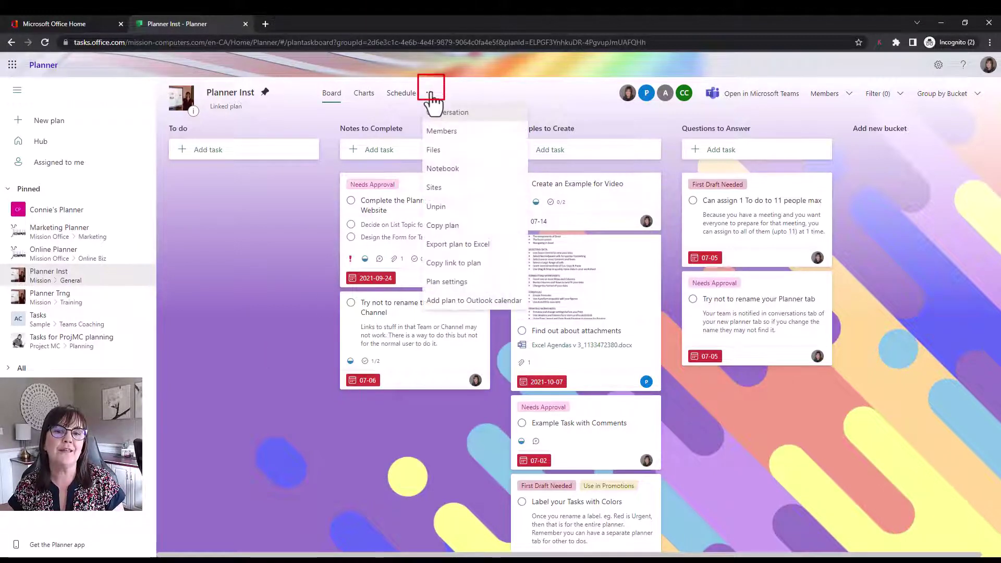
pyautogui.click(457, 282)
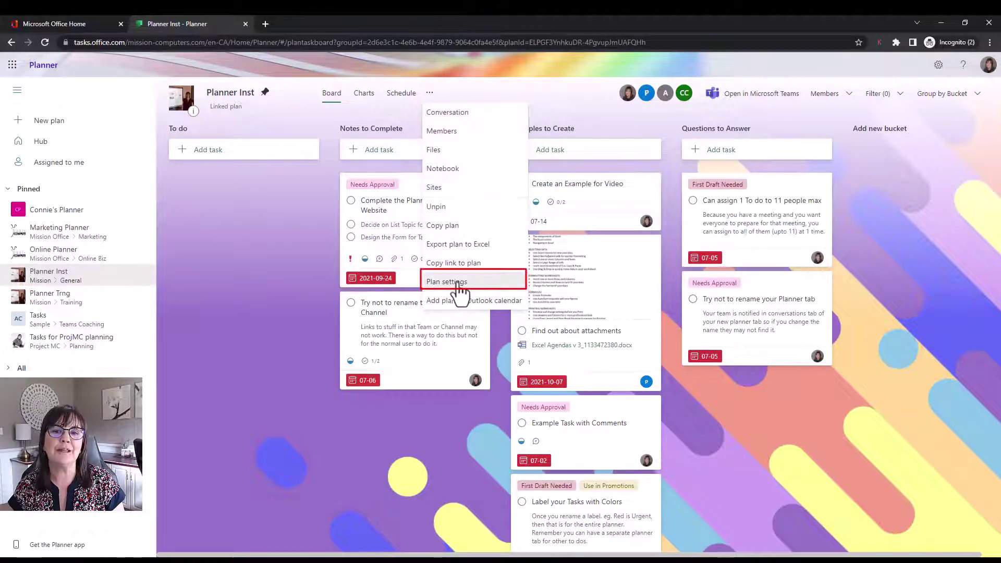
pyautogui.click(458, 282)
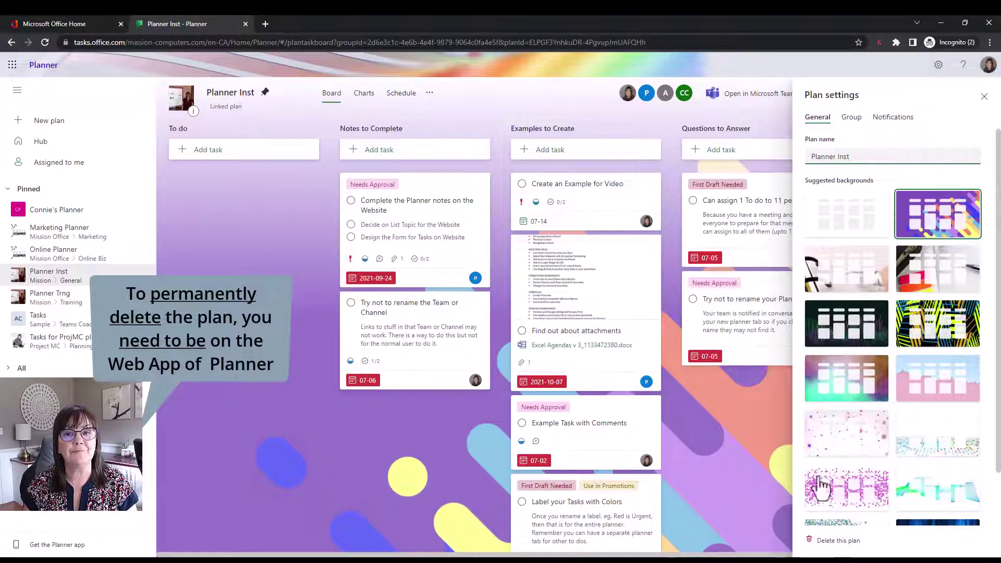
pyautogui.click(984, 96)
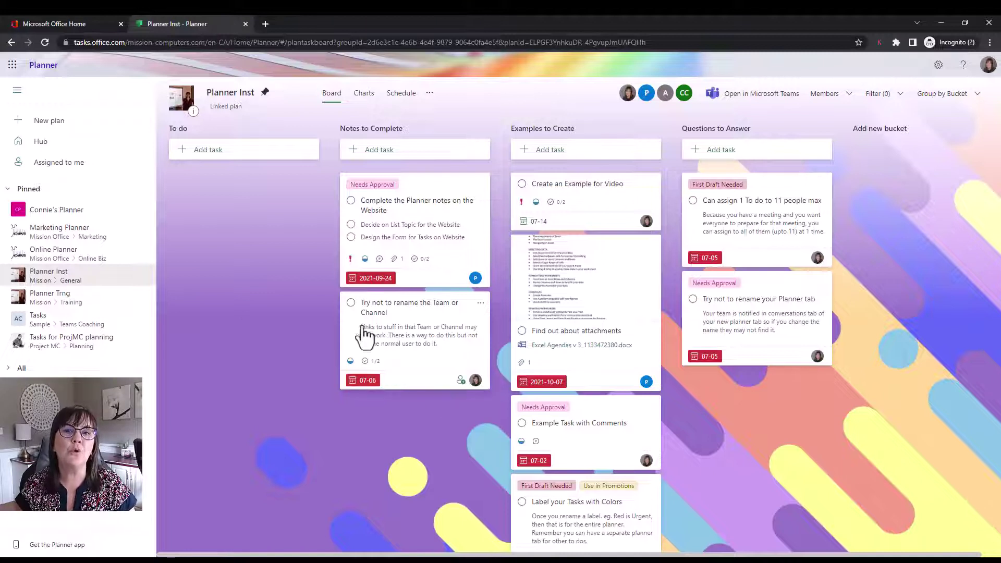
pyautogui.click(430, 94)
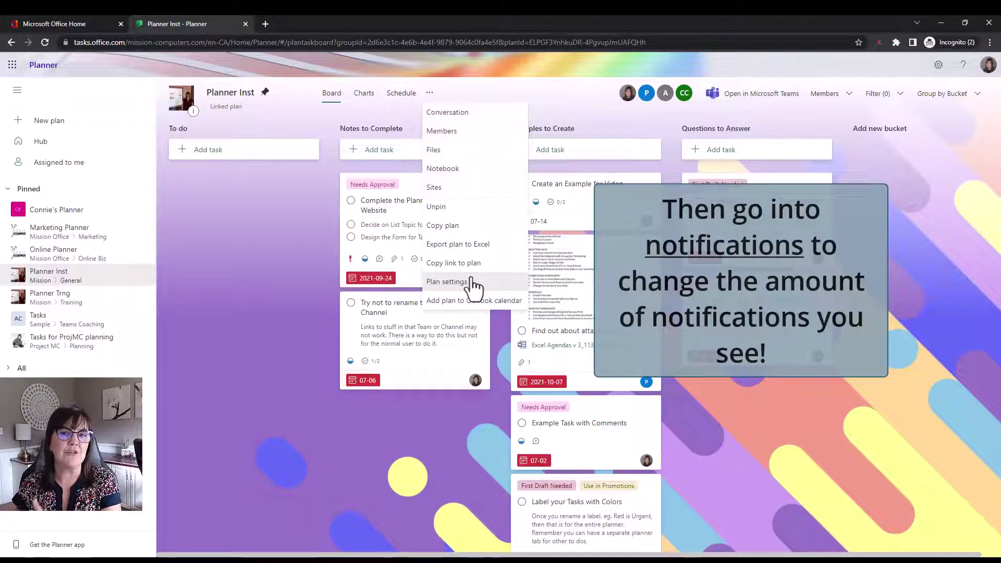
pyautogui.click(252, 273)
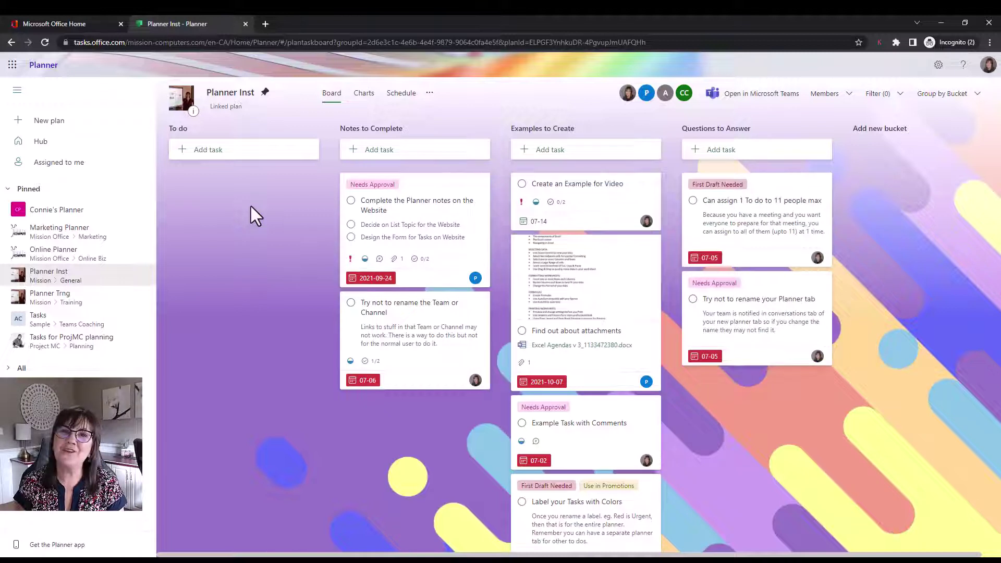